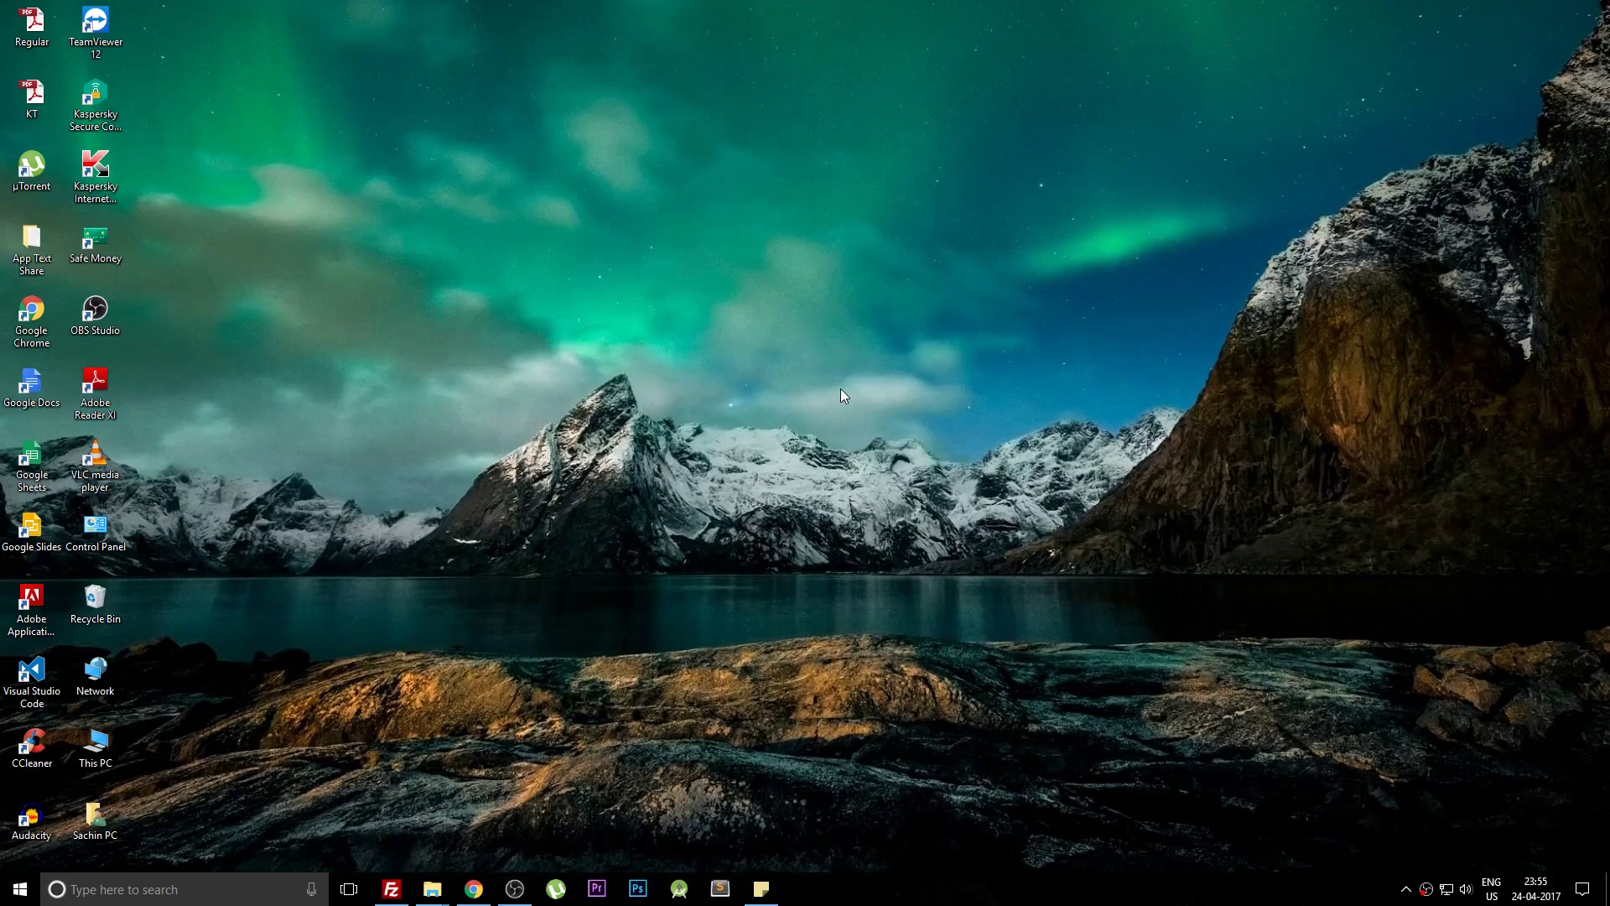
- Load the Unblock Any Website video at its gifyoutube.com address in the GIF editor
click(473, 889)
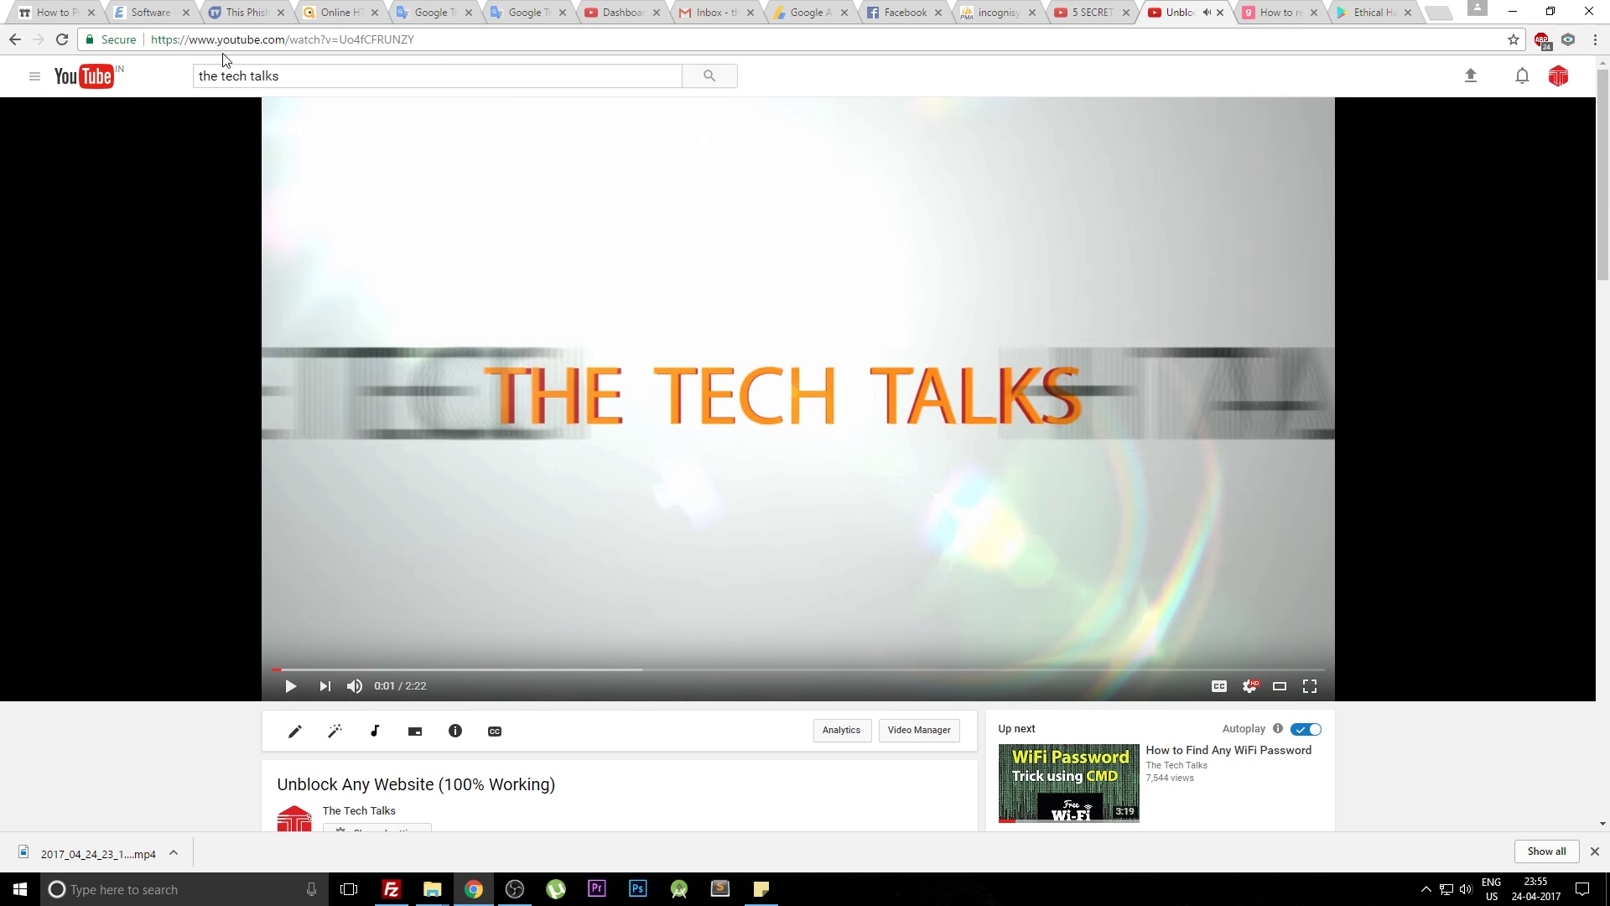
click(219, 39)
click(342, 65)
text(gif)
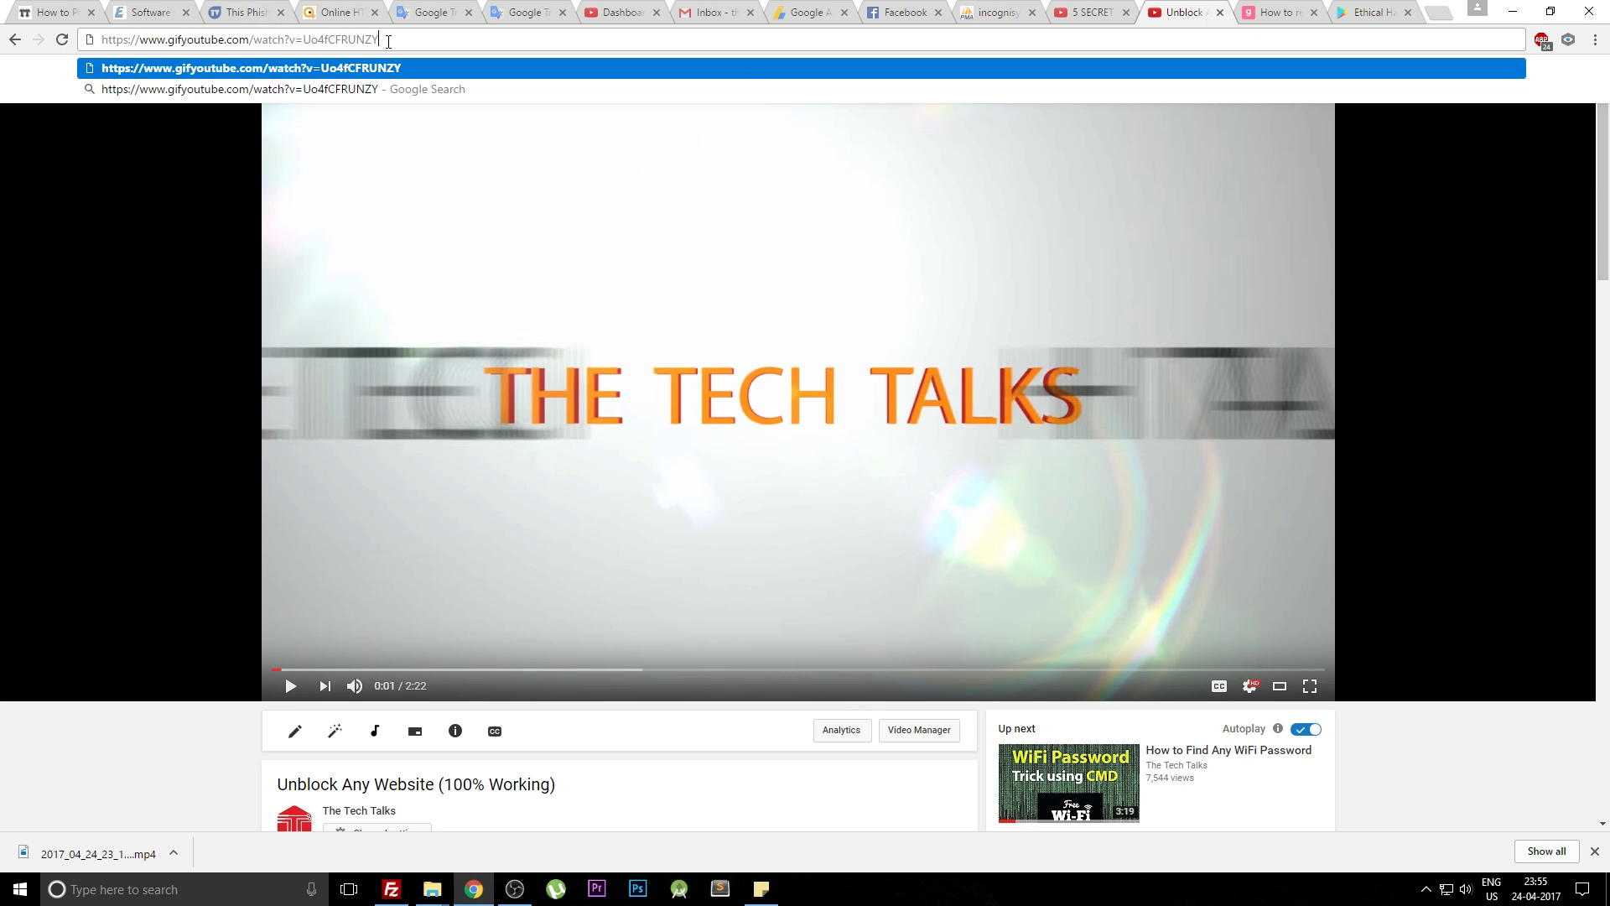
key(Return)
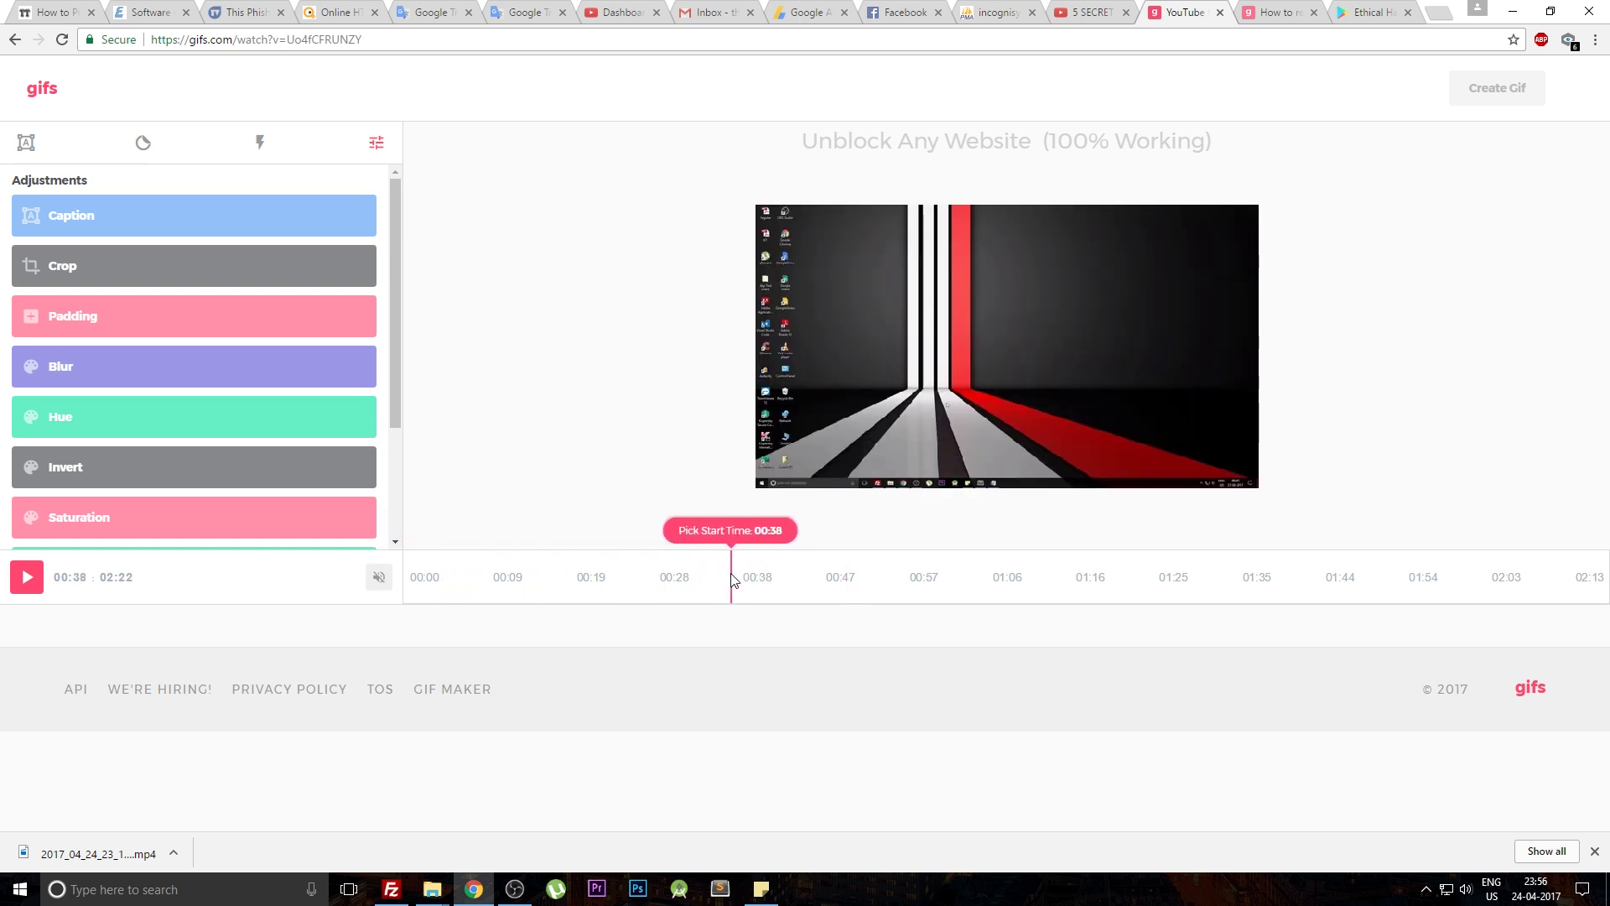
- Select the 00:38.46 to 00:46.50 range on the video timeline
click(755, 576)
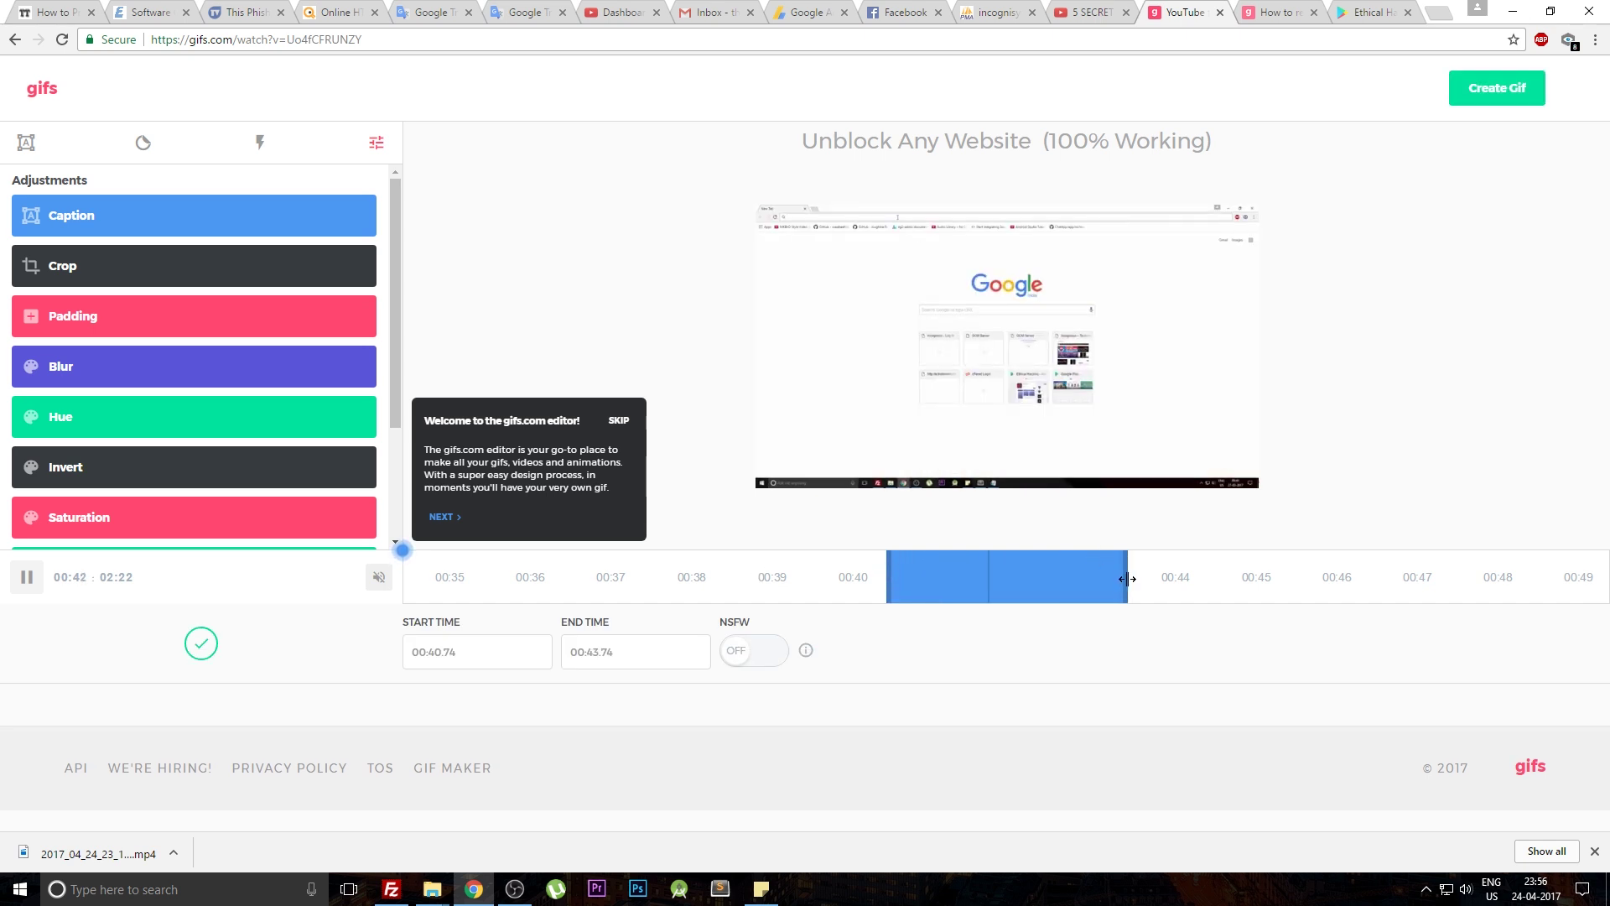
mouse_move(963, 576)
mouse_down()
mouse_move(622, 576)
mouse_move(831, 577)
mouse_up()
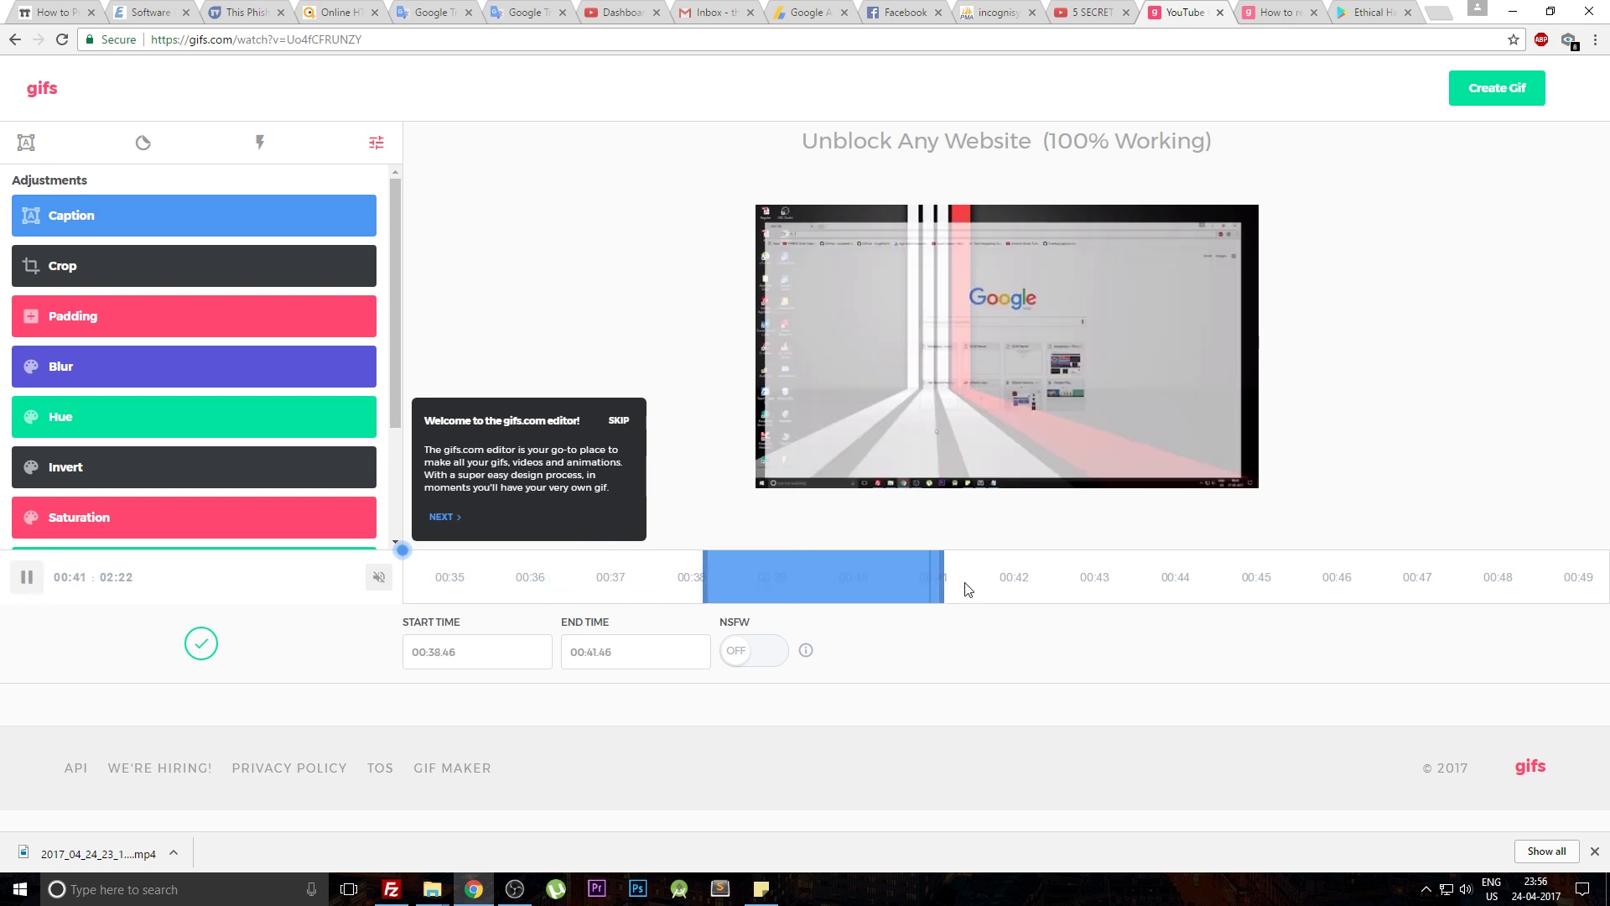
drag(944, 577, 1350, 574)
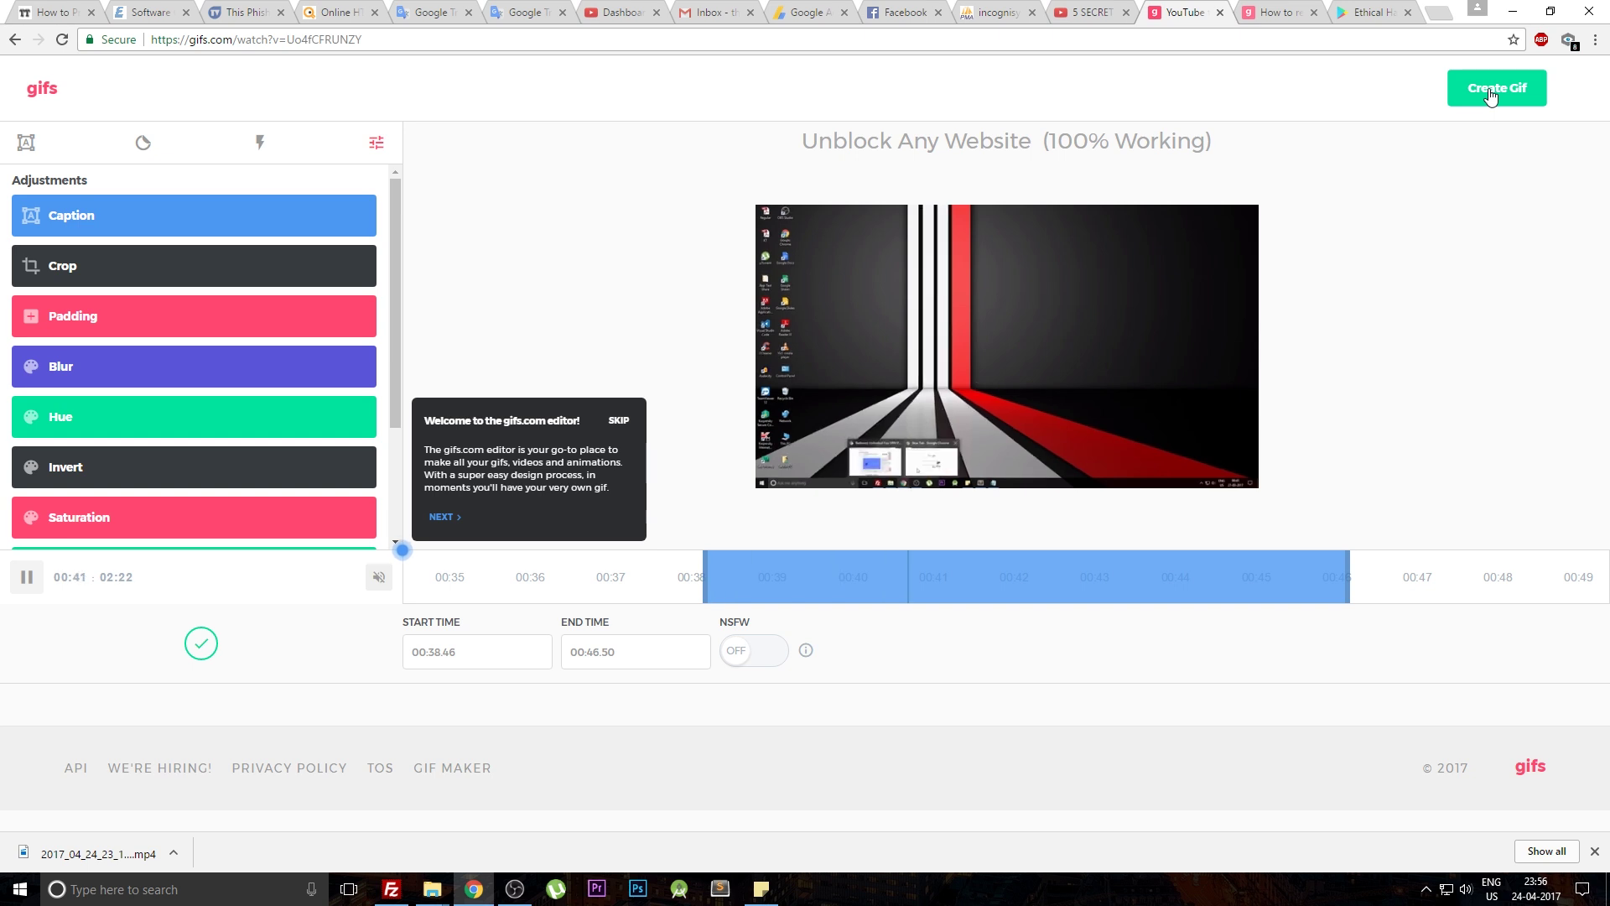
- Create the GIF from the selected range and accept its information form
click(1491, 97)
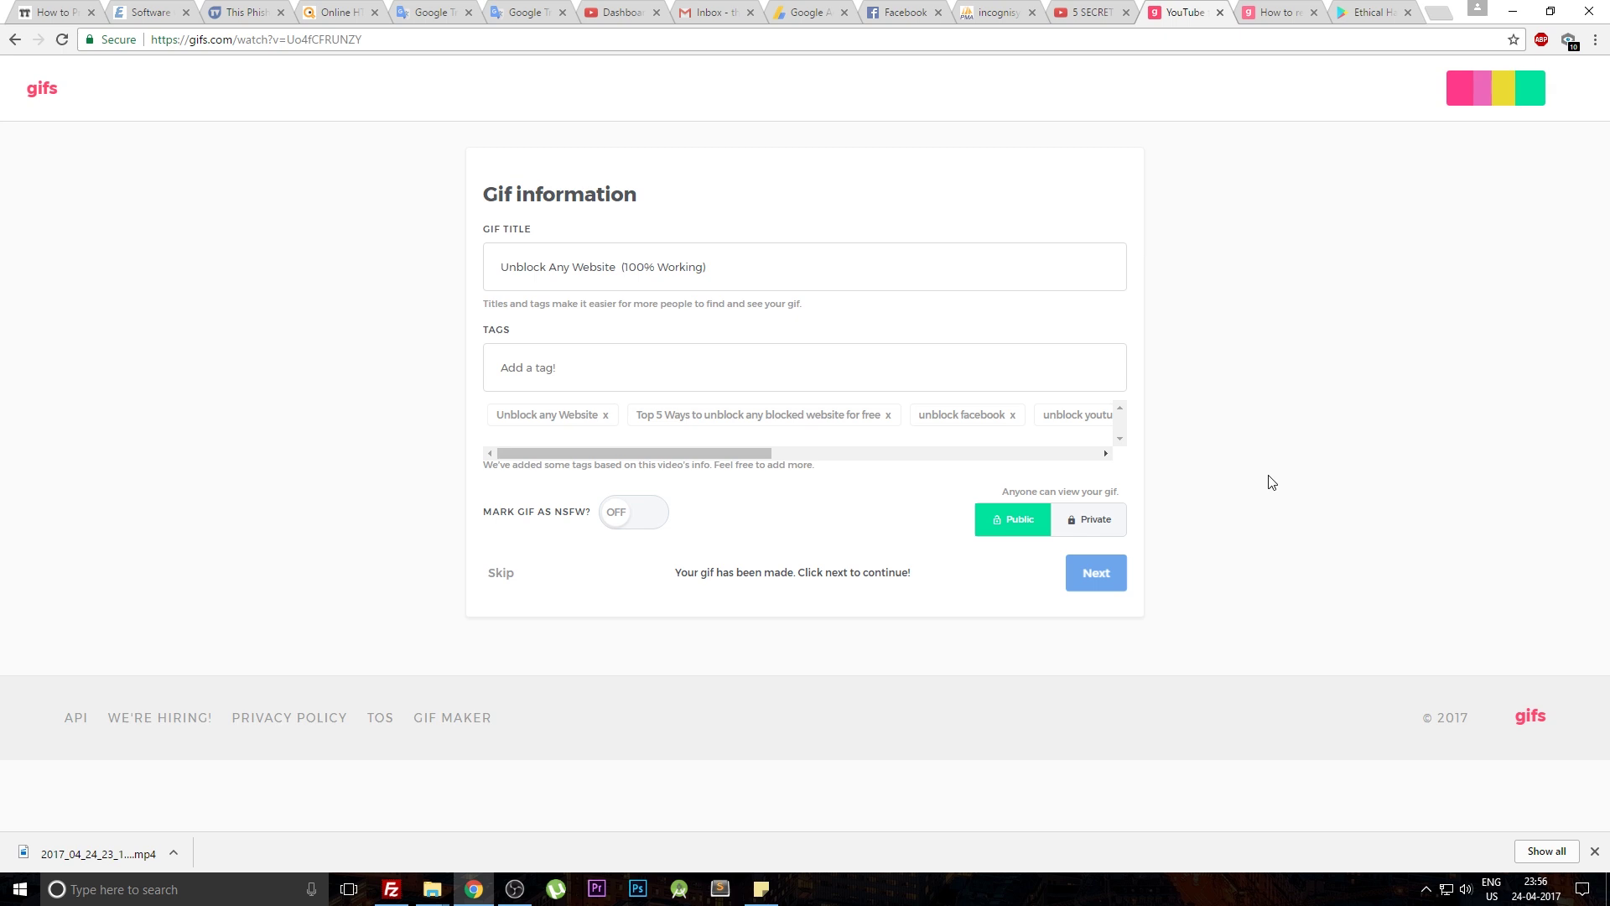
click(1094, 577)
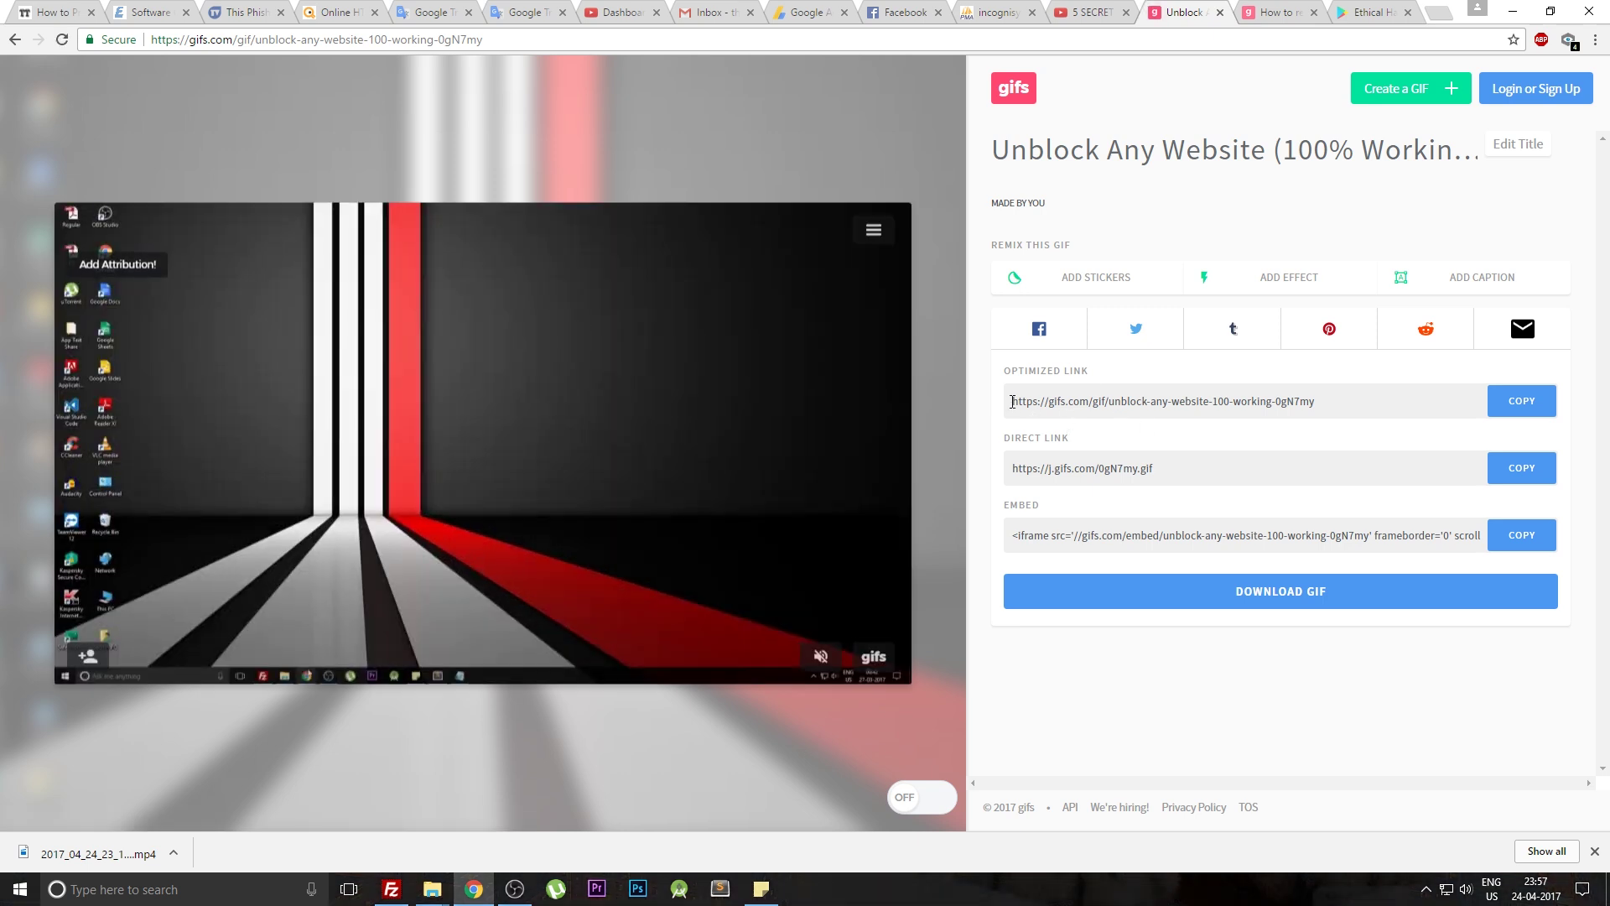
- Select the full URL in the Optimized Link field
triple_click(1088, 400)
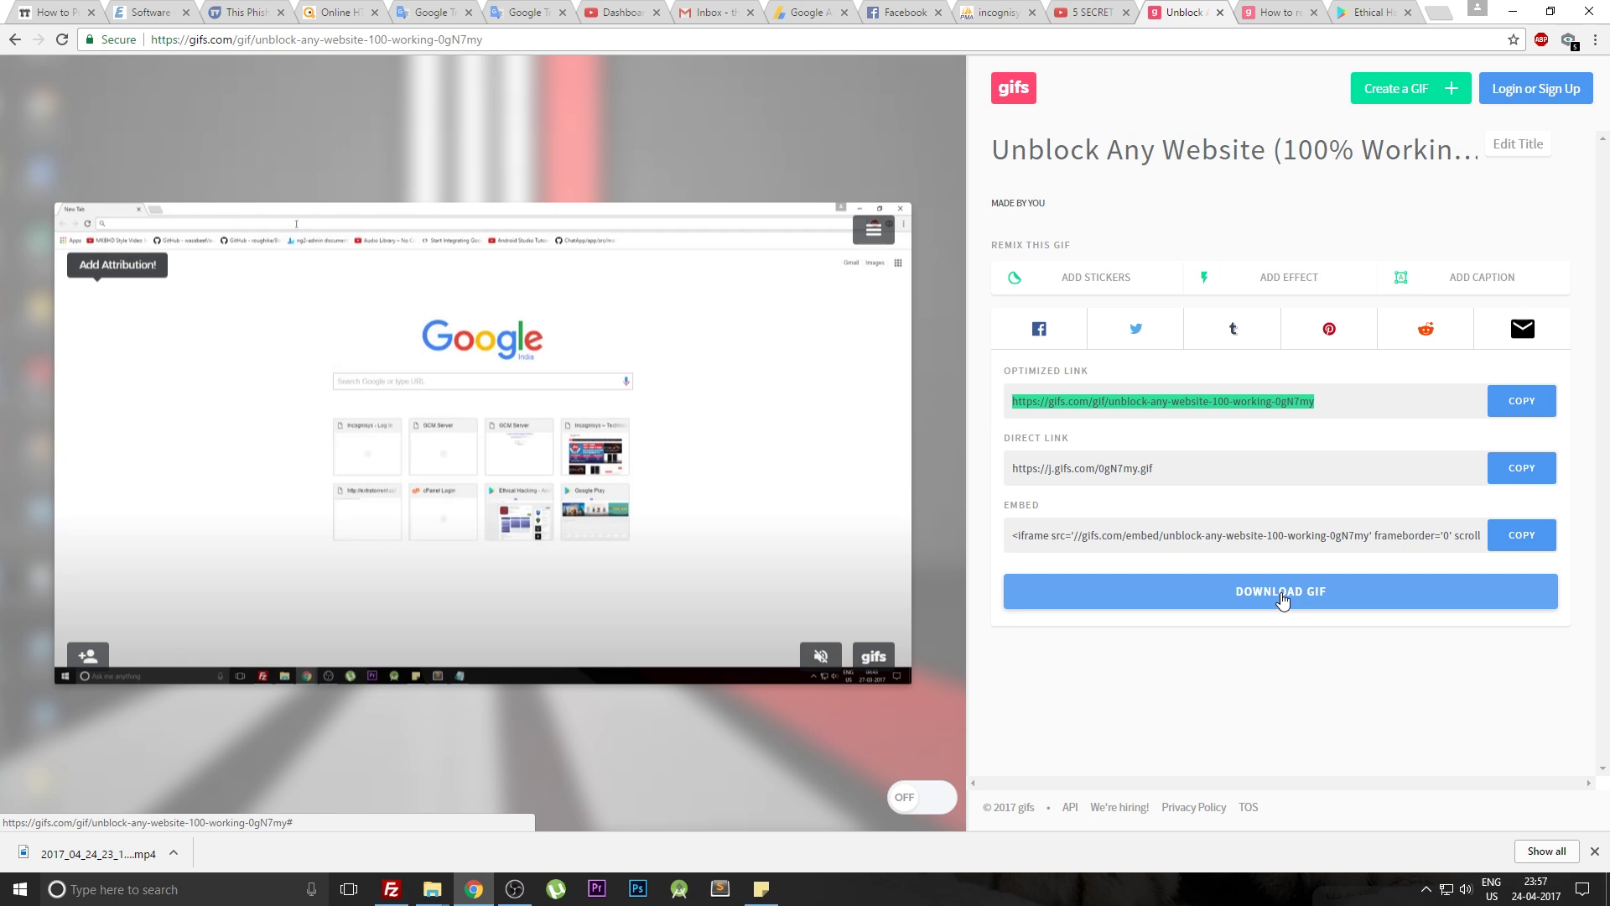
- Use Download GIF to bring up the log-in and sign-up prompt
click(1283, 598)
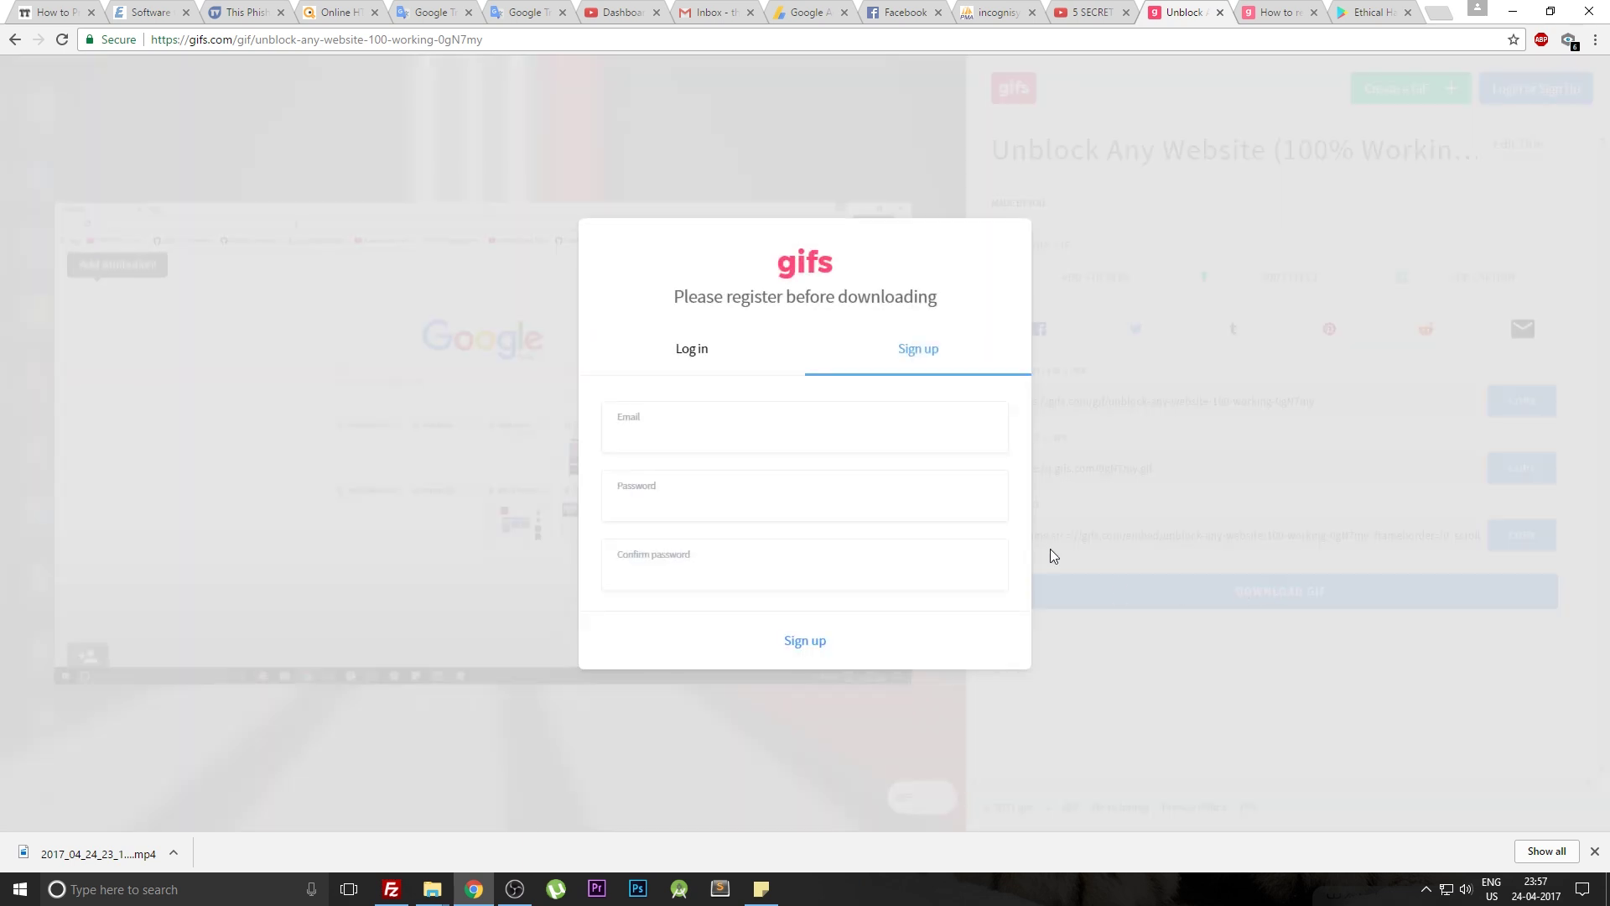